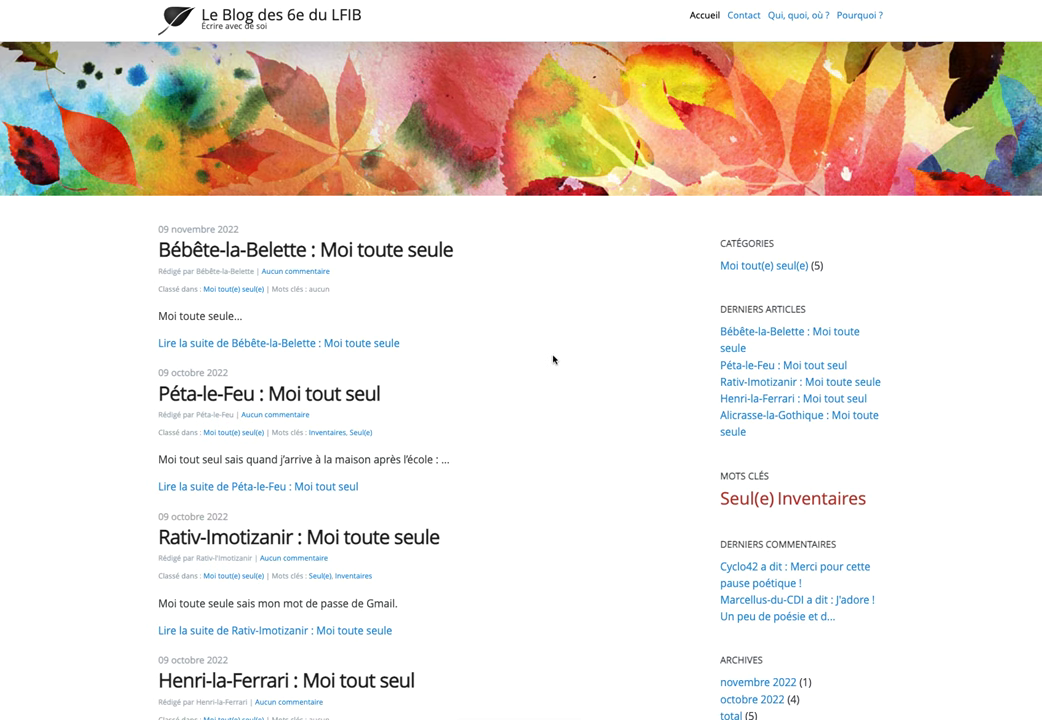
- Open the blog's administration area and log in with the prefilled user credentials
{"action": "scroll", "coordinate": [551, 291], "scroll_direction": "down", "scroll_amount": 3}
{"action": "scroll", "coordinate": [551, 291], "scroll_direction": "down", "scroll_amount": 3}
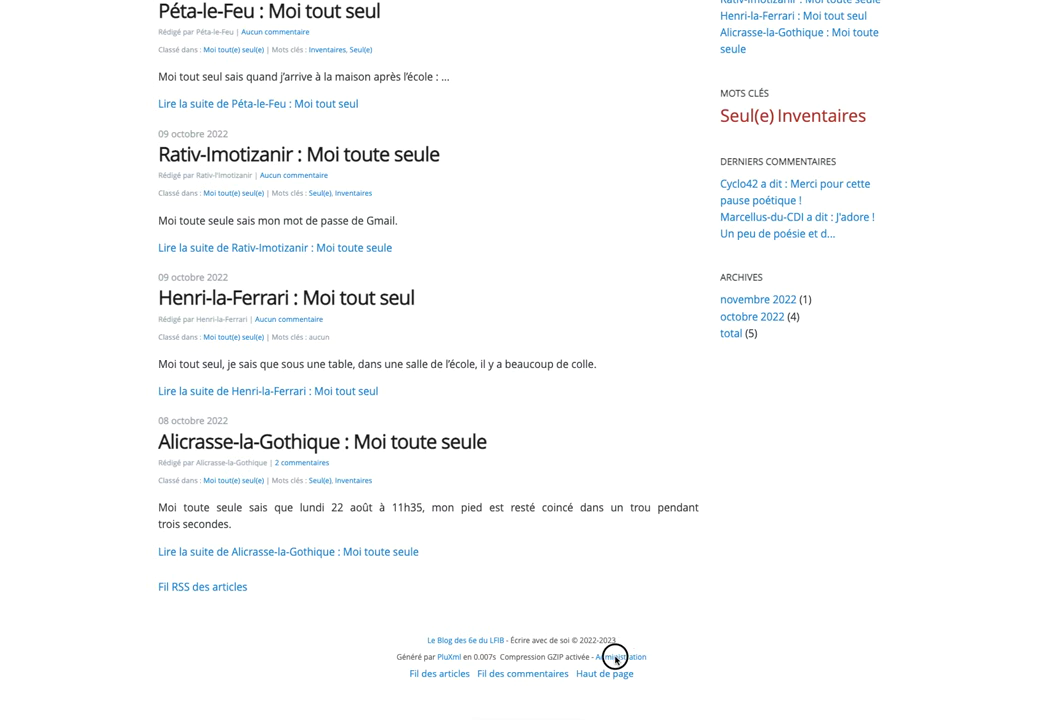
{"action": "scroll", "coordinate": [629, 662], "scroll_direction": "up", "scroll_amount": 1}
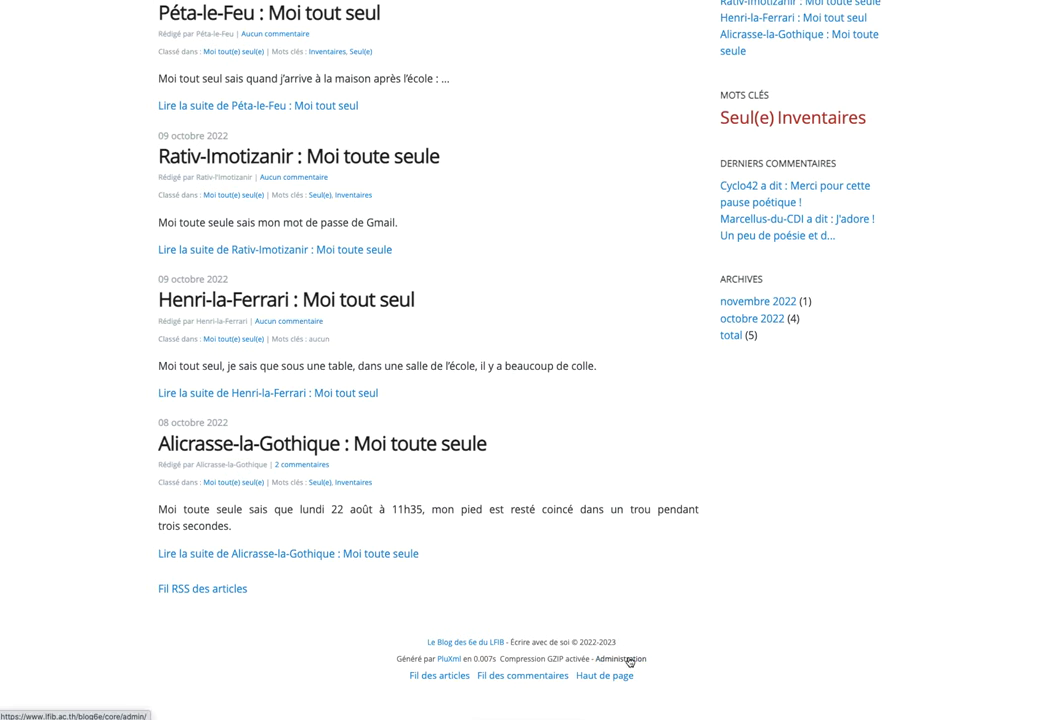
{"action": "left_click", "coordinate": [629, 662]}
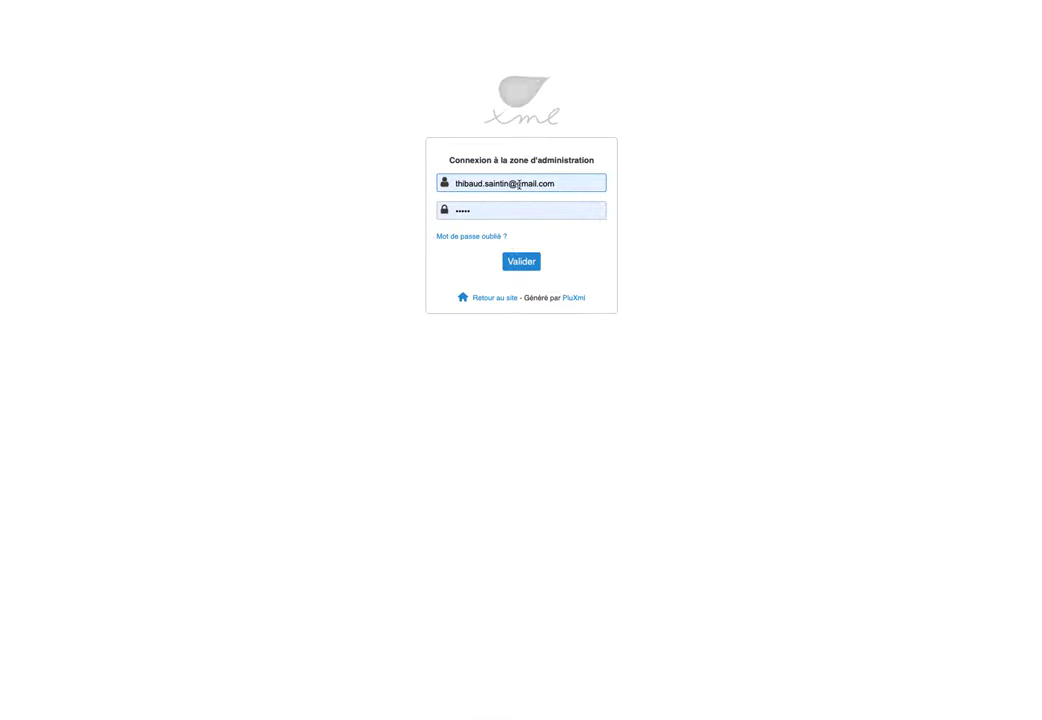
{"action": "left_click", "coordinate": [559, 183]}
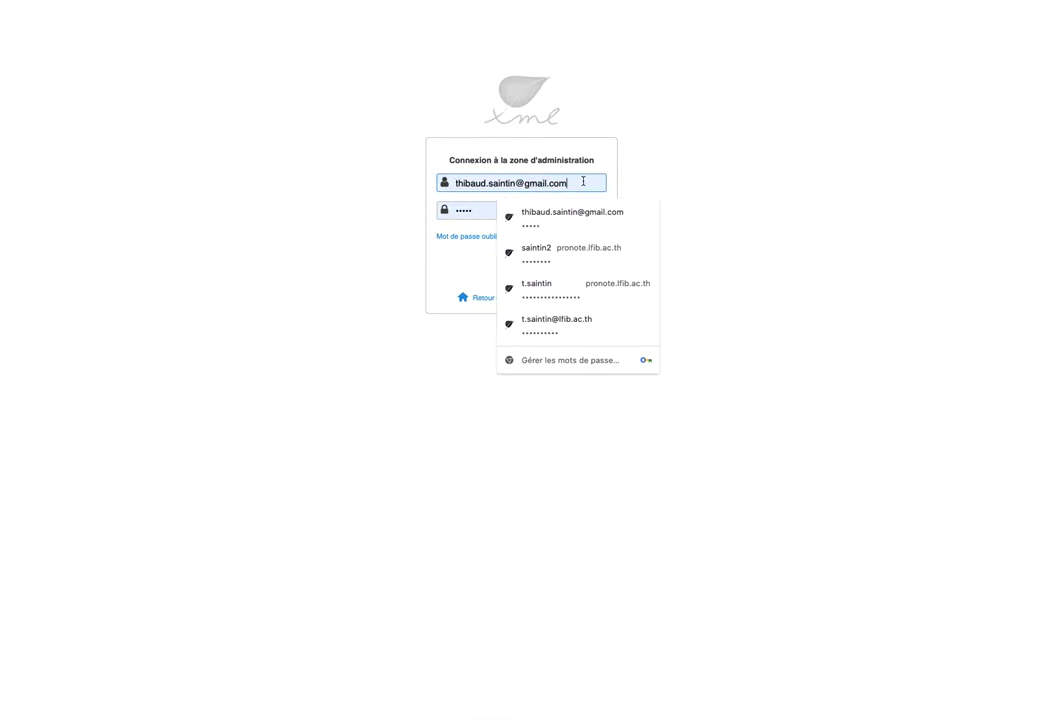
{"action": "left_click", "coordinate": [649, 177]}
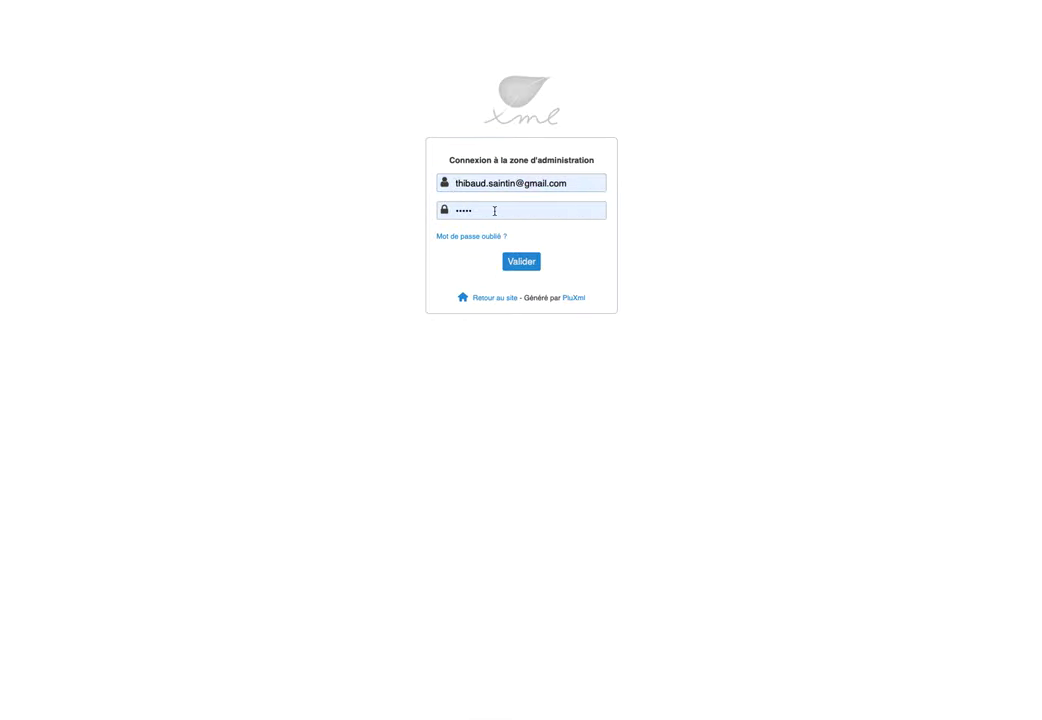
{"action": "left_click", "coordinate": [518, 263]}
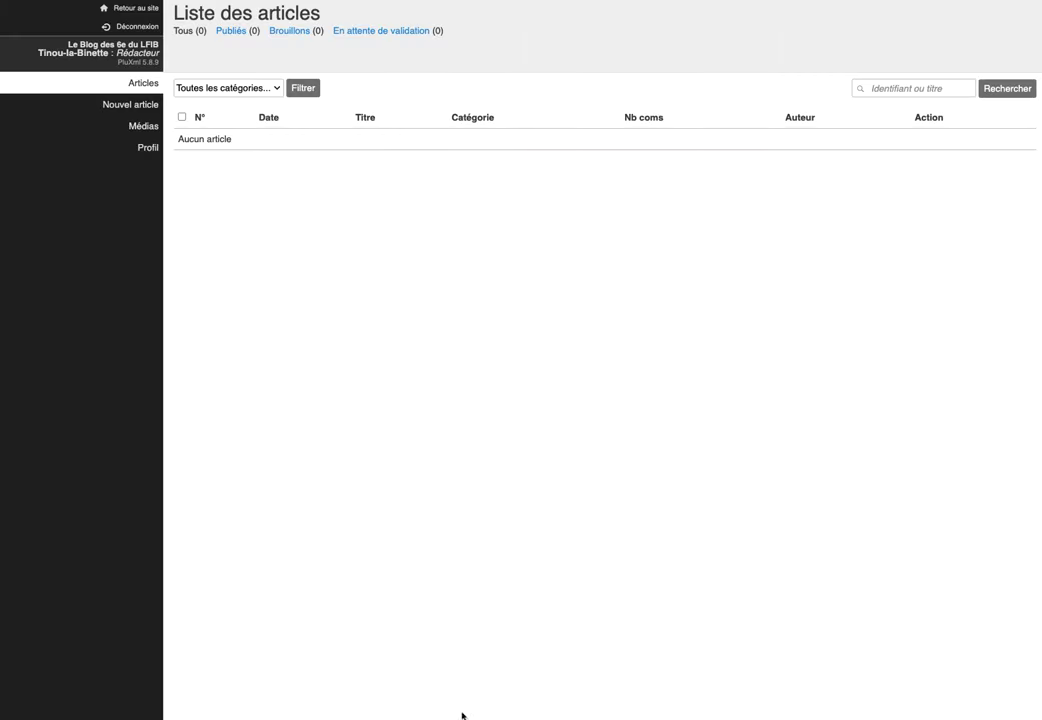
- In the media manager, start adding files and choose test.jpg from the Bureau folder for upload
{"action": "left_click", "coordinate": [145, 127]}
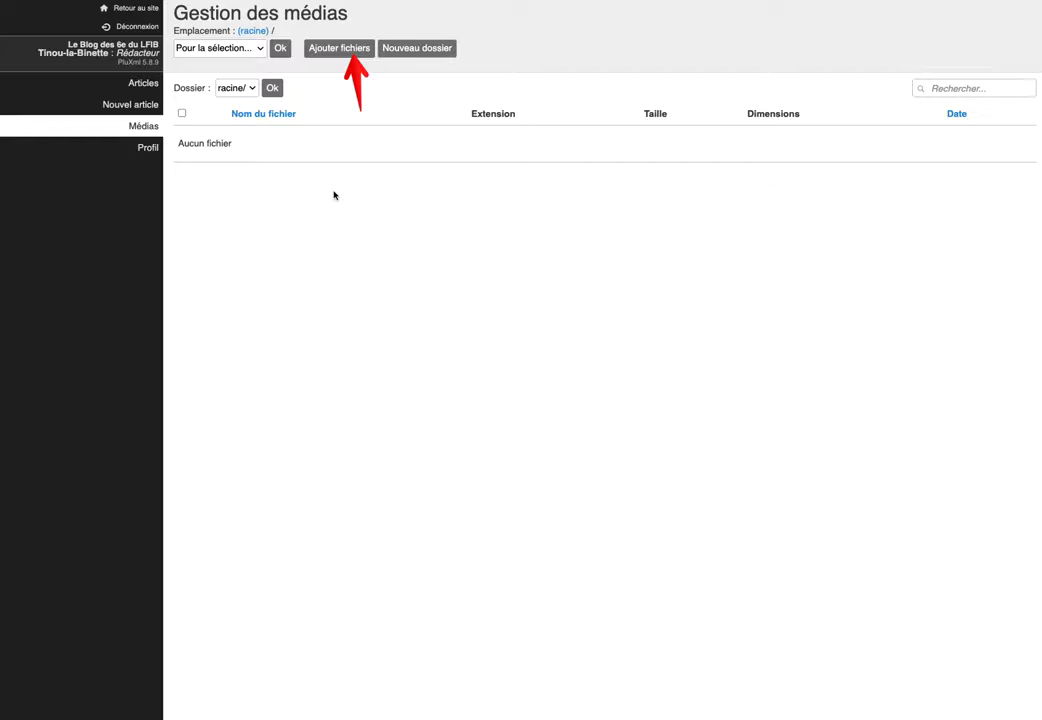
{"action": "left_click", "coordinate": [338, 50]}
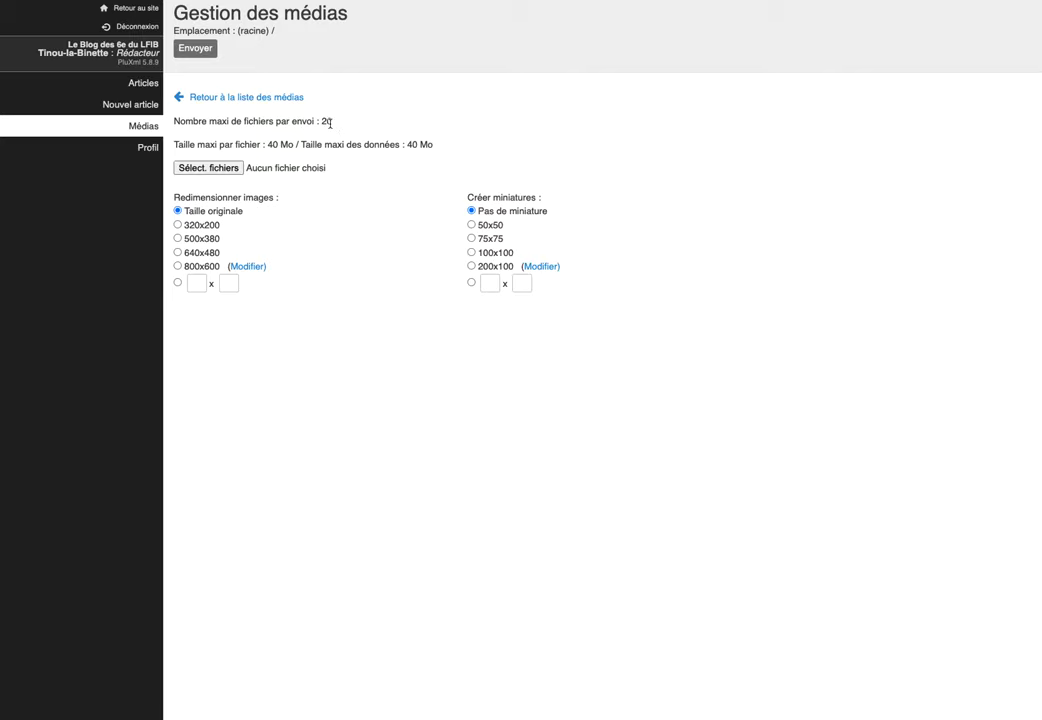
{"action": "left_click_drag", "start_coordinate": [267, 146], "coordinate": [291, 156]}
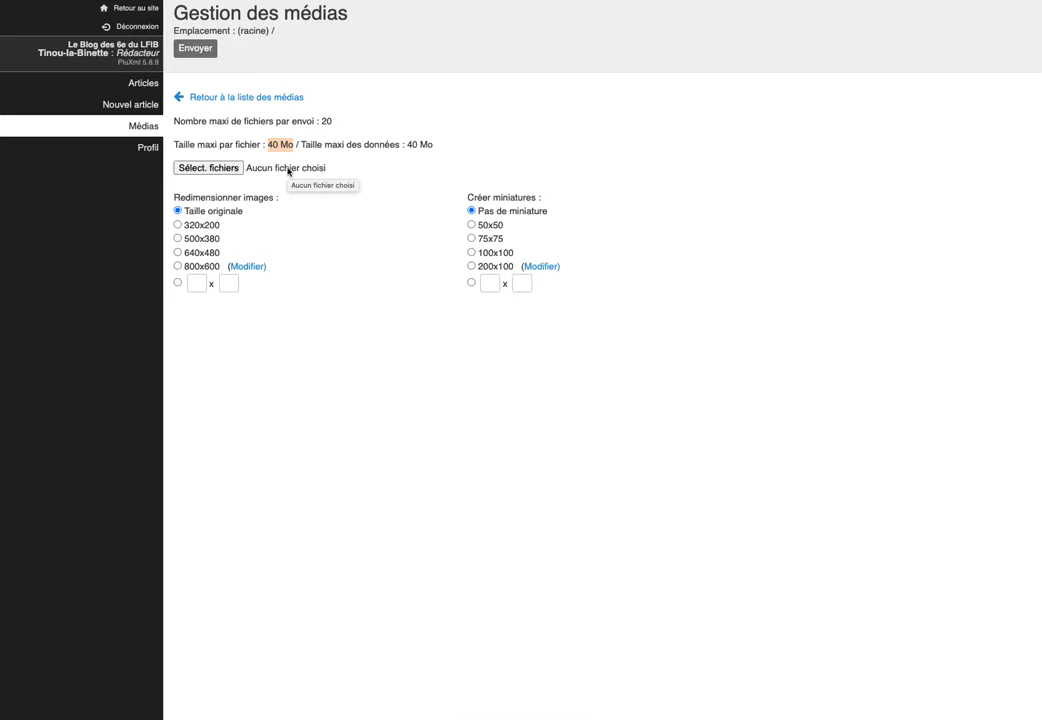
{"action": "left_click", "coordinate": [286, 168]}
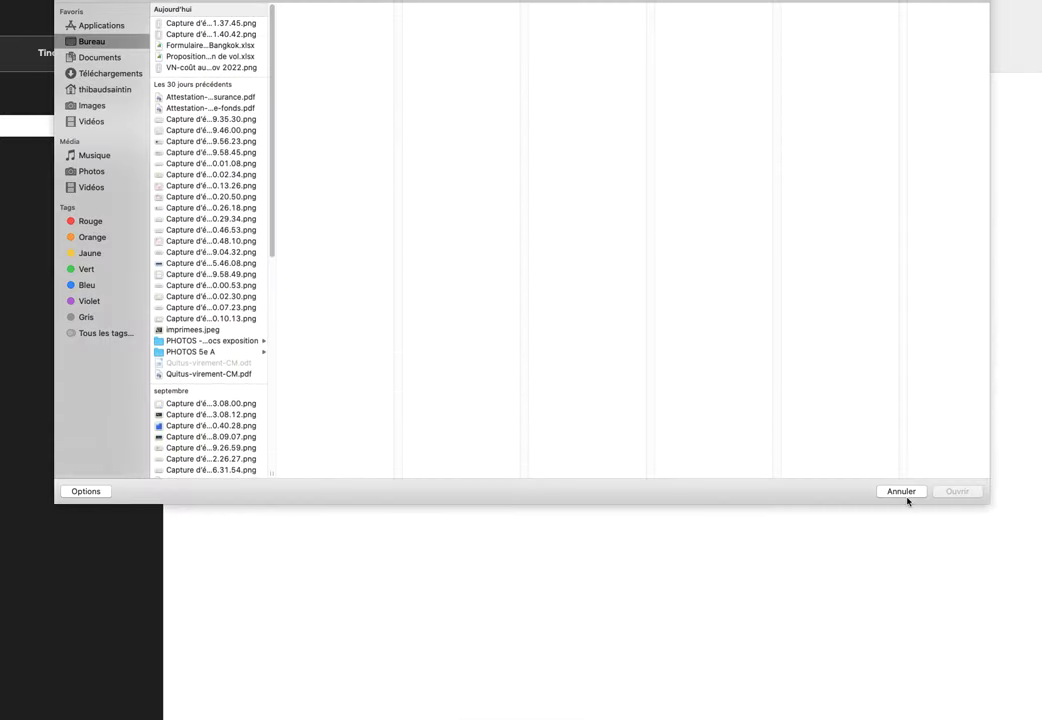
{"action": "left_click", "coordinate": [905, 493]}
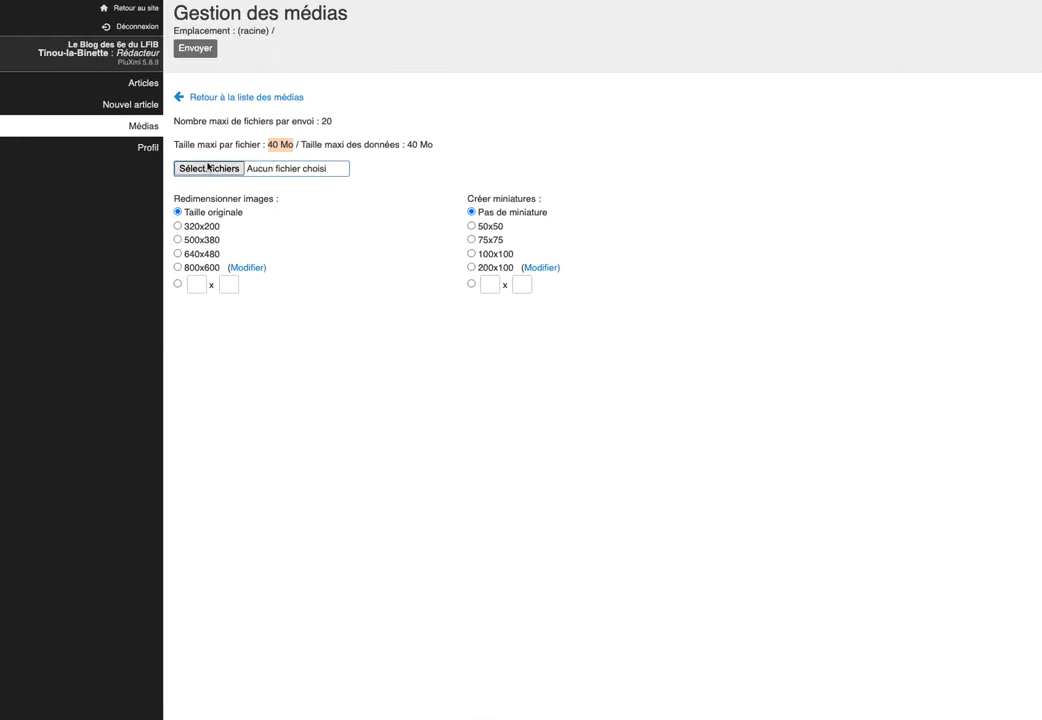
{"action": "left_click", "coordinate": [208, 169]}
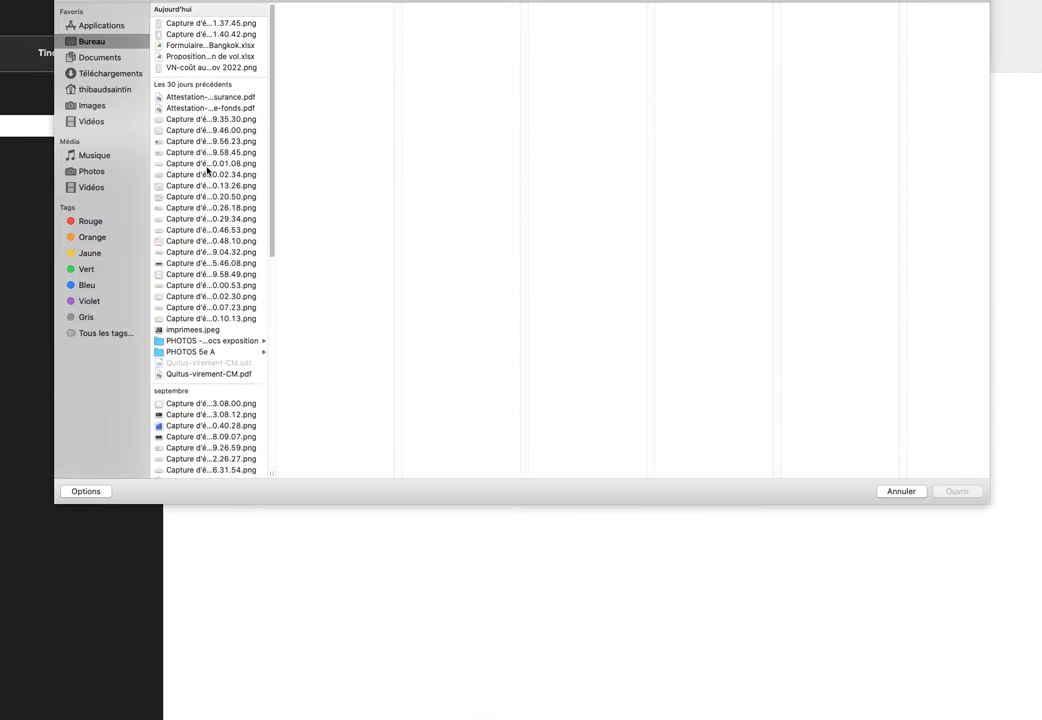
{"action": "scroll", "coordinate": [252, 242], "scroll_direction": "down", "scroll_amount": 10}
{"action": "scroll", "coordinate": [252, 242], "scroll_direction": "up", "scroll_amount": 10}
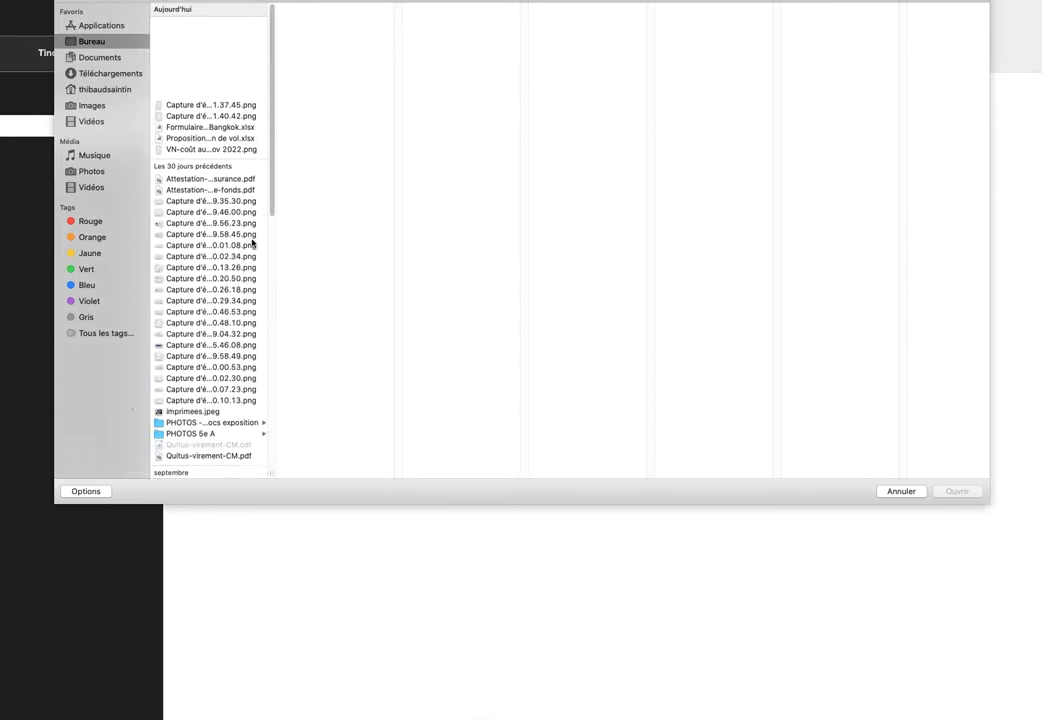
{"action": "scroll", "coordinate": [252, 242], "scroll_direction": "down", "scroll_amount": 10}
{"action": "left_click", "coordinate": [172, 473]}
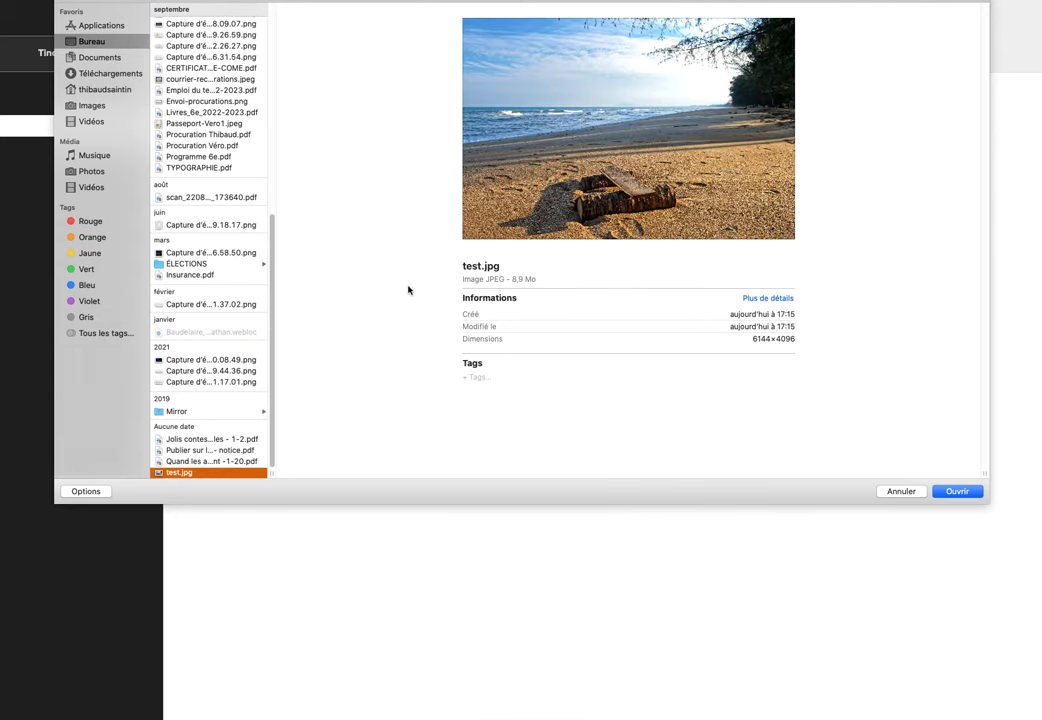
{"action": "left_click", "coordinate": [967, 493]}
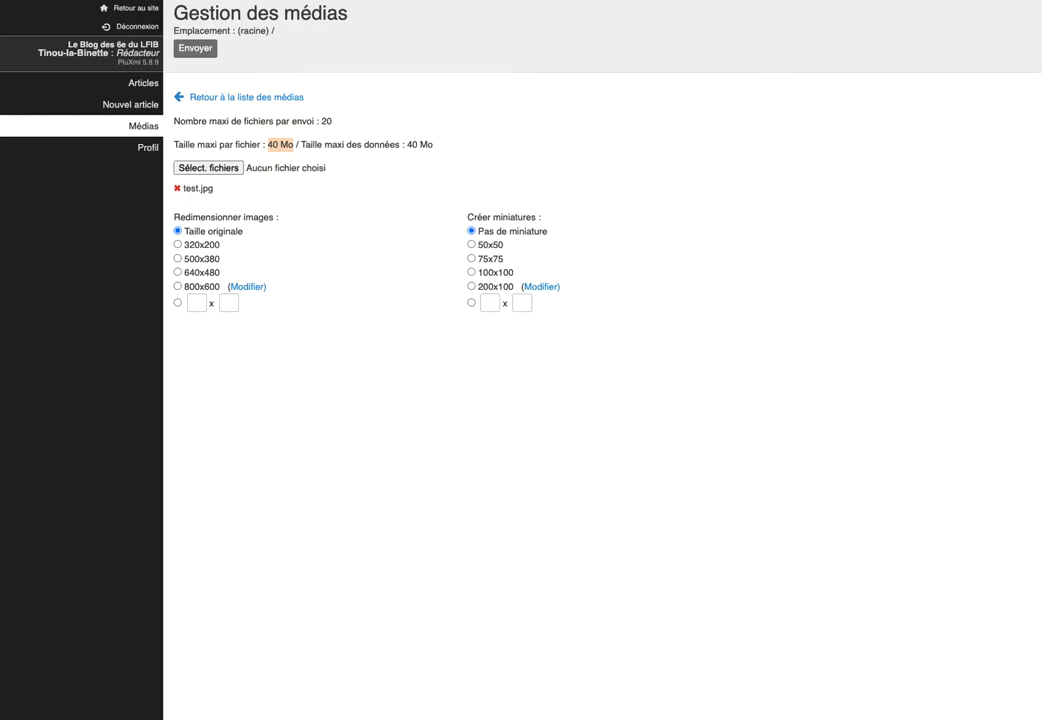
- Resize the image to 640x480, create a 200x100 thumbnail, and send the file to the media library
{"action": "left_click", "coordinate": [178, 272]}
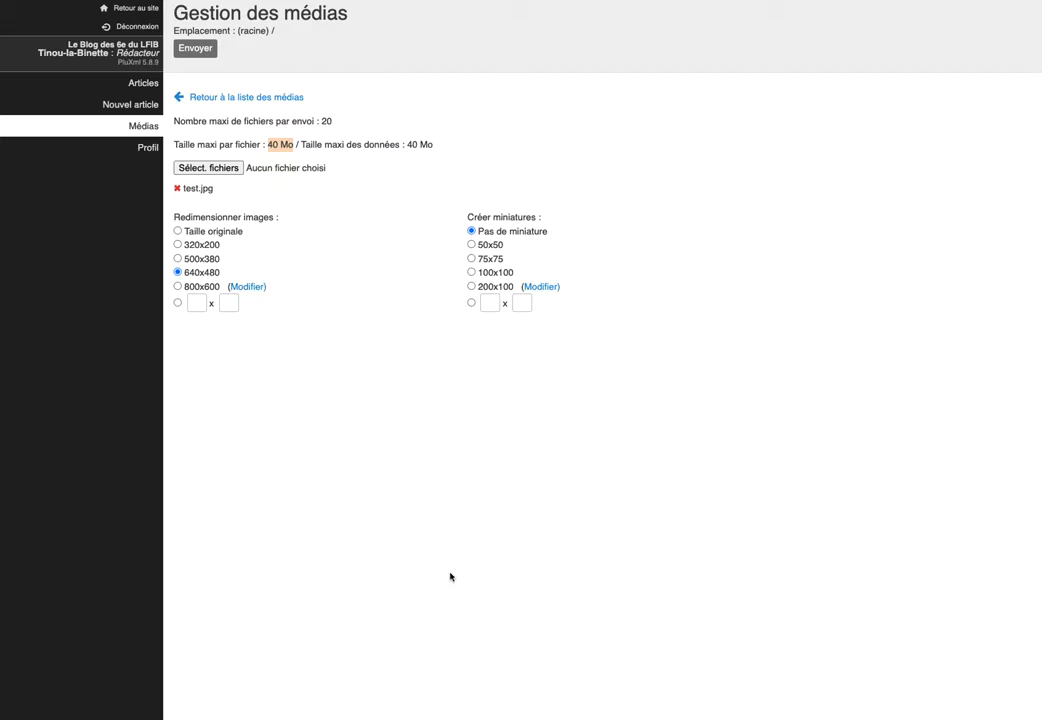
{"action": "left_click", "coordinate": [472, 288]}
{"action": "left_click", "coordinate": [471, 287]}
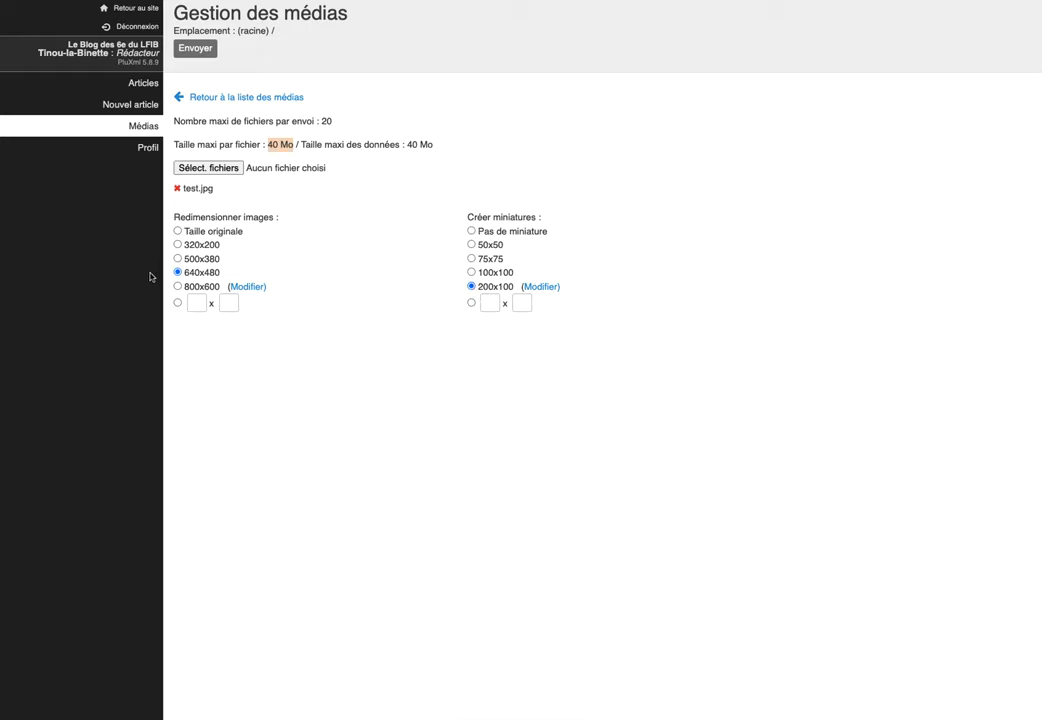
{"action": "left_click", "coordinate": [218, 378]}
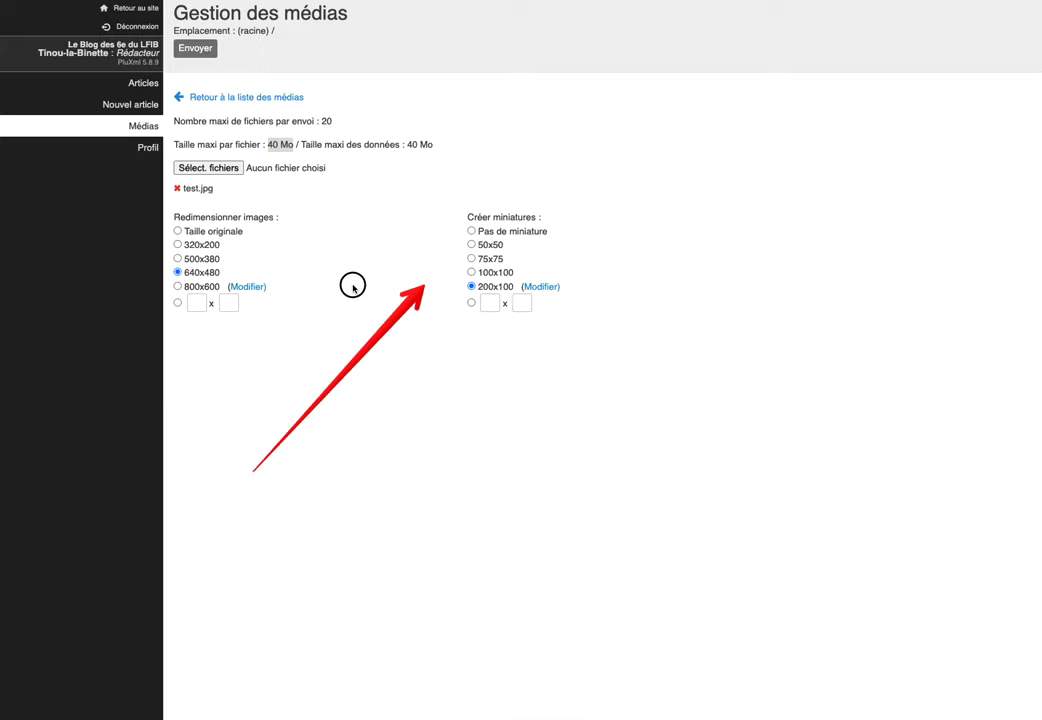
{"action": "left_click", "coordinate": [177, 272]}
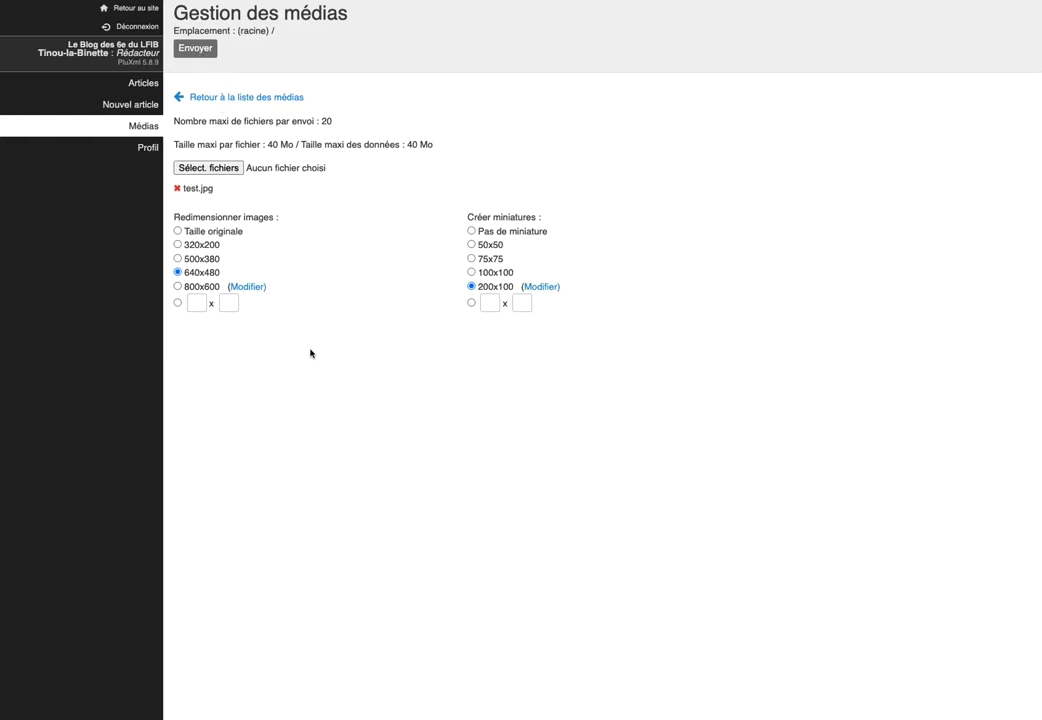
{"action": "left_click", "coordinate": [191, 52]}
{"action": "left_click", "coordinate": [193, 50]}
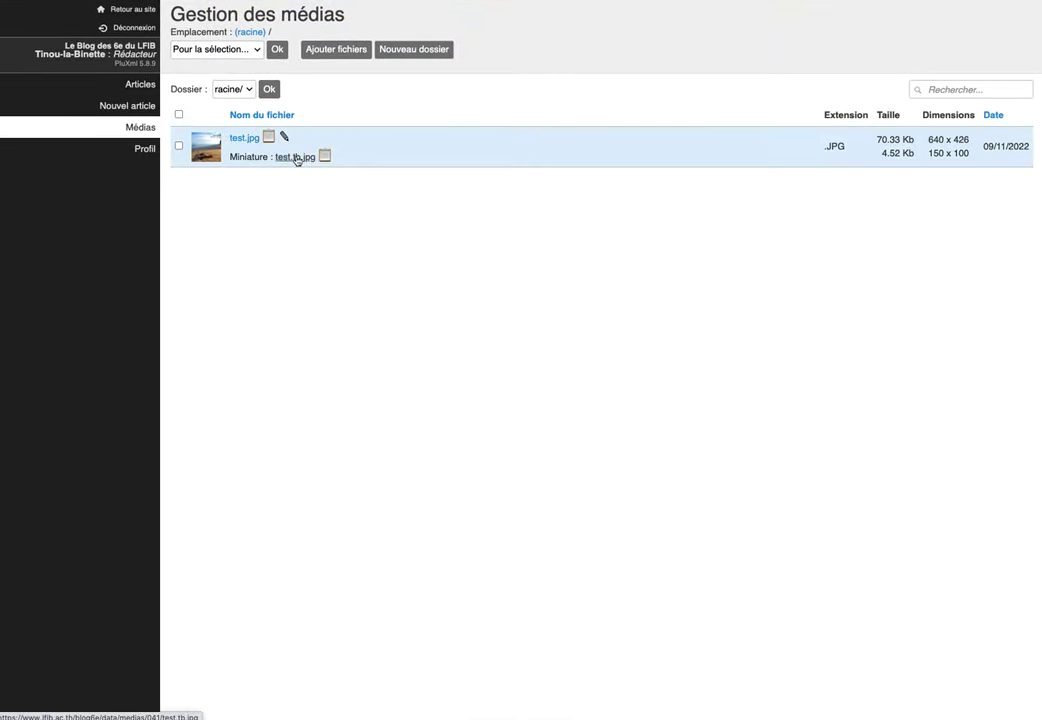
- View the uploaded test.jpg and its thumbnail test.tb.jpg, returning to the media list after each
{"action": "left_click", "coordinate": [243, 139]}
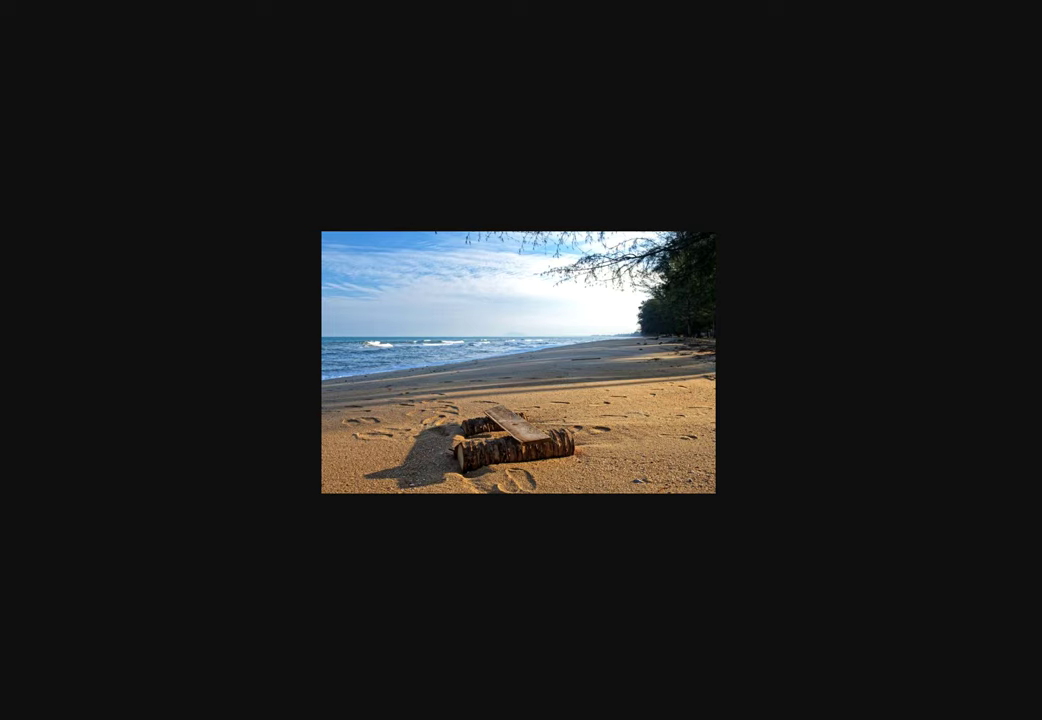
{"action": "key", "text": "alt+Left"}
{"action": "left_click", "coordinate": [295, 161]}
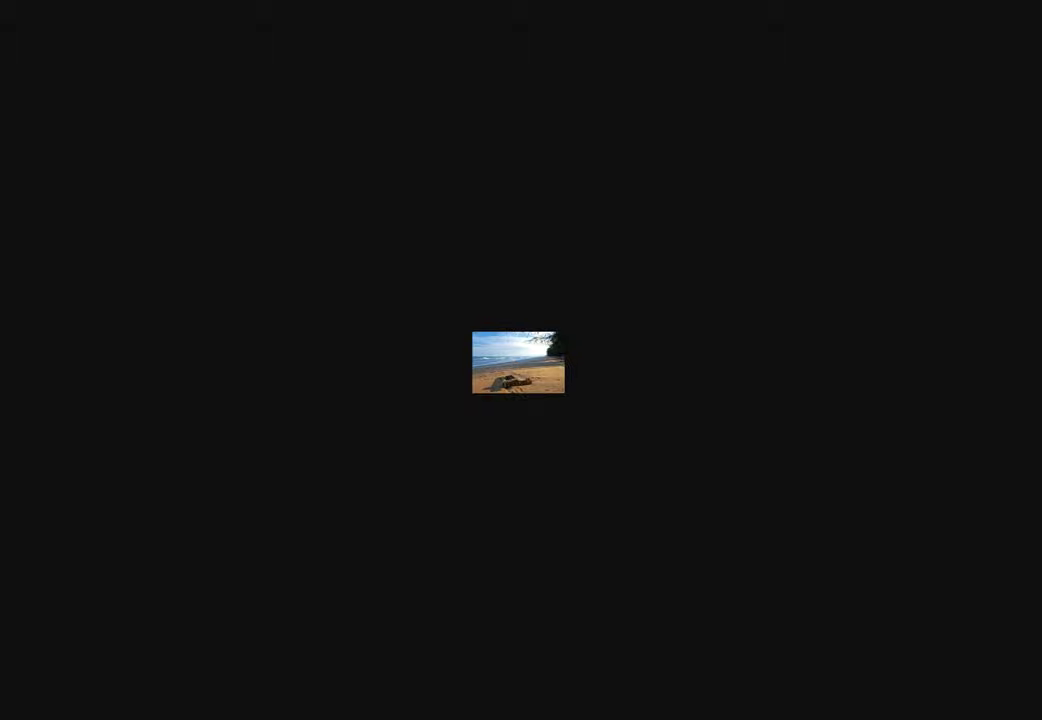
{"action": "key", "text": "alt+Left"}
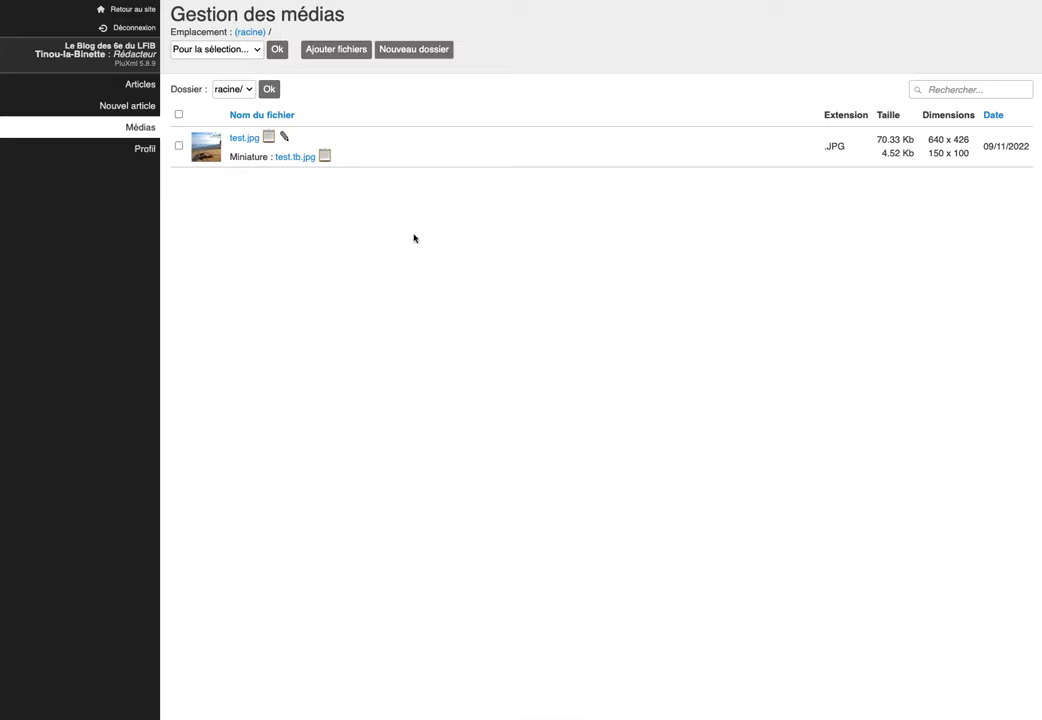
{"action": "left_click", "coordinate": [249, 90]}
{"action": "left_click", "coordinate": [249, 91]}
{"action": "left_click", "coordinate": [256, 50]}
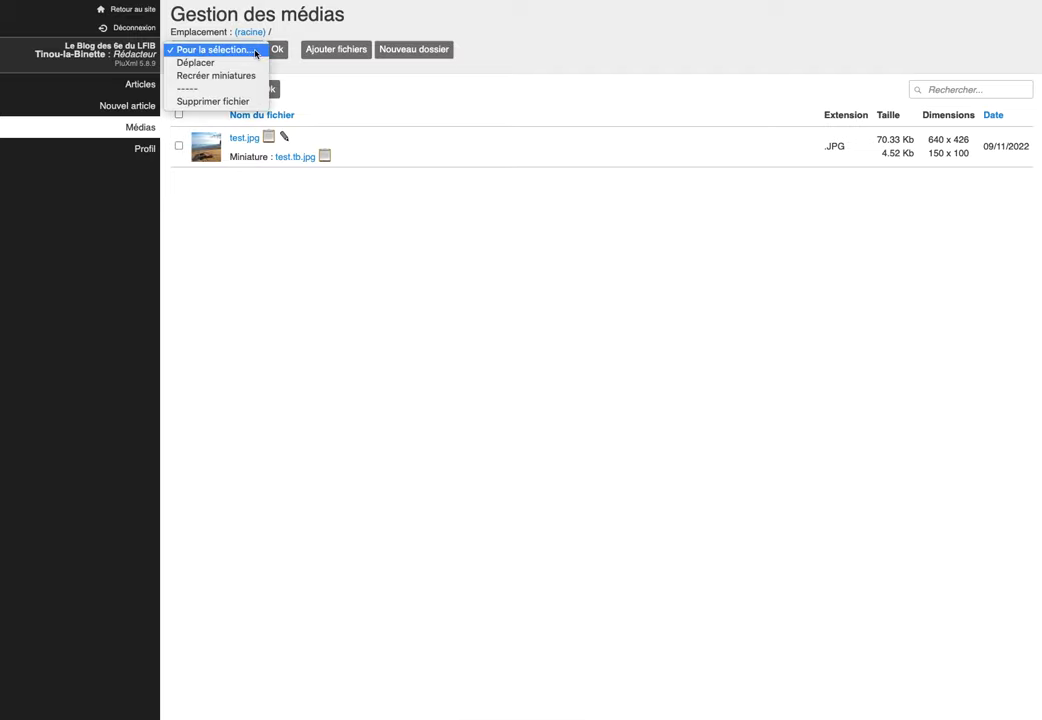
{"action": "left_click", "coordinate": [256, 50]}
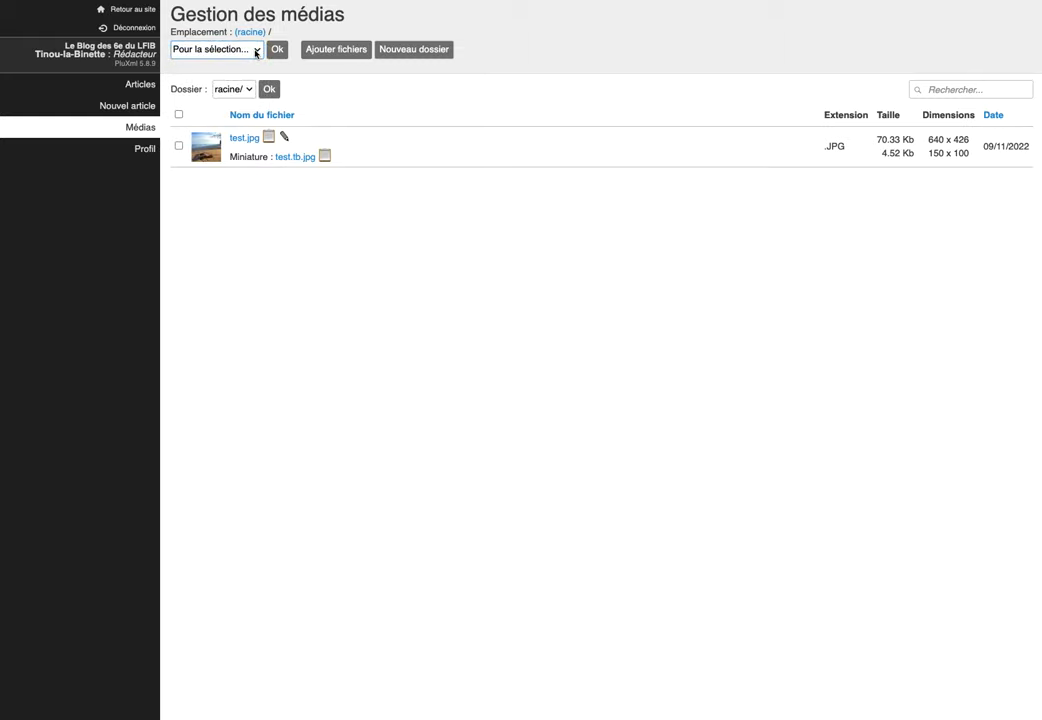
- Create a new media folder named moitoutseul
{"action": "left_click", "coordinate": [427, 49]}
{"action": "left_click", "coordinate": [428, 80]}
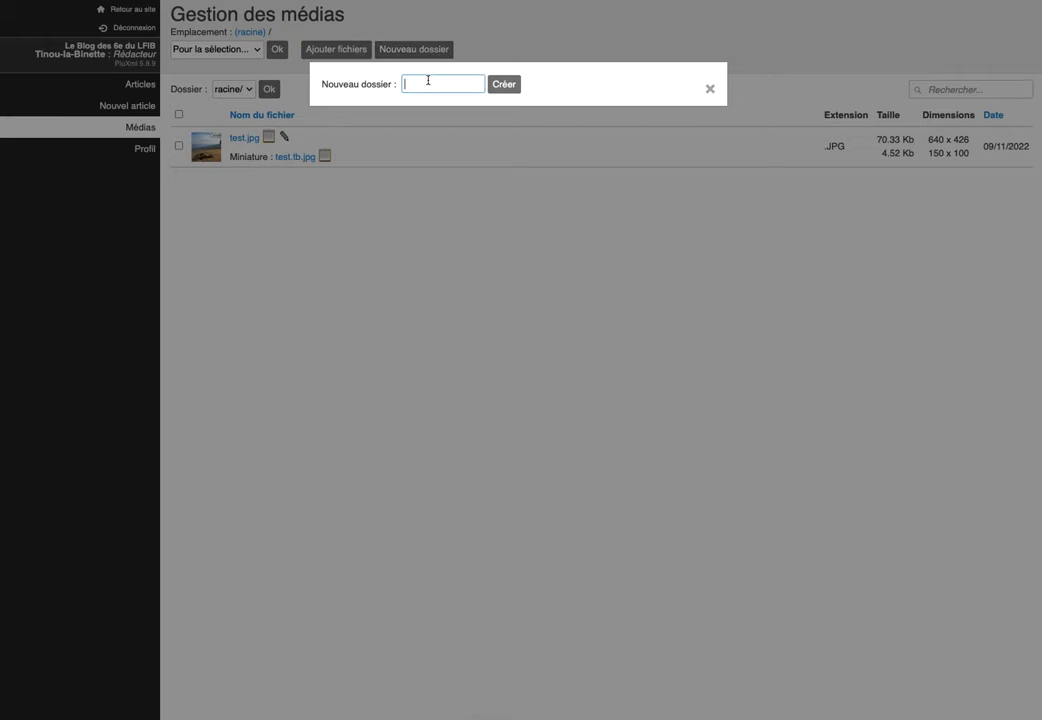
{"action": "type", "text": "moitoutseul"}
{"action": "left_click", "coordinate": [505, 85]}
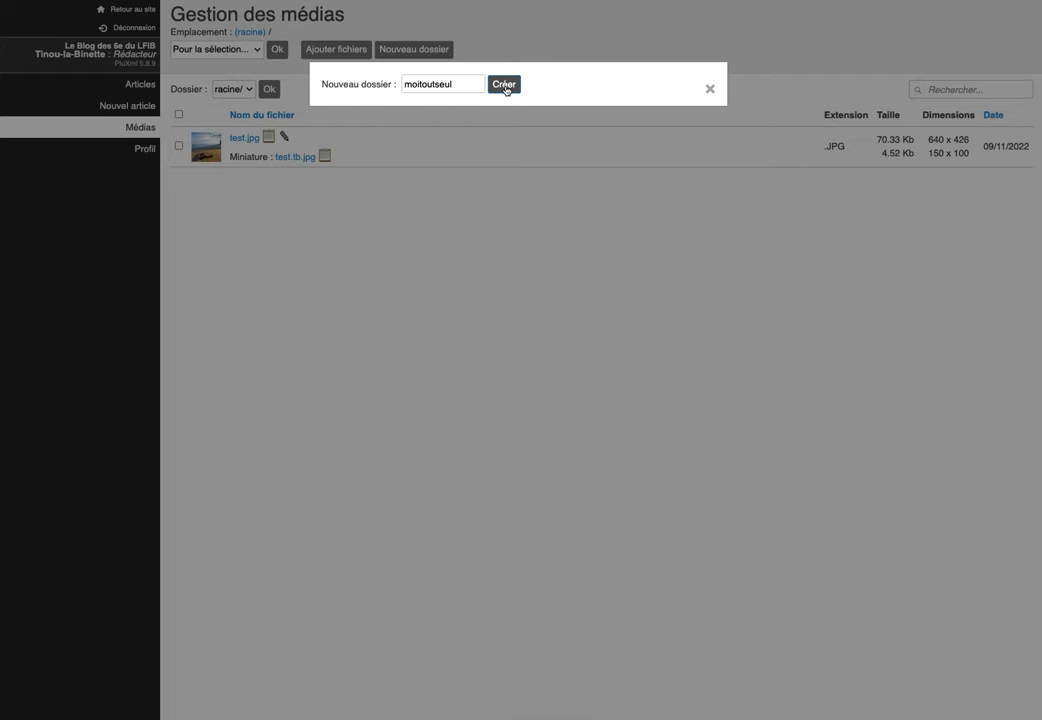
{"action": "left_click", "coordinate": [504, 85]}
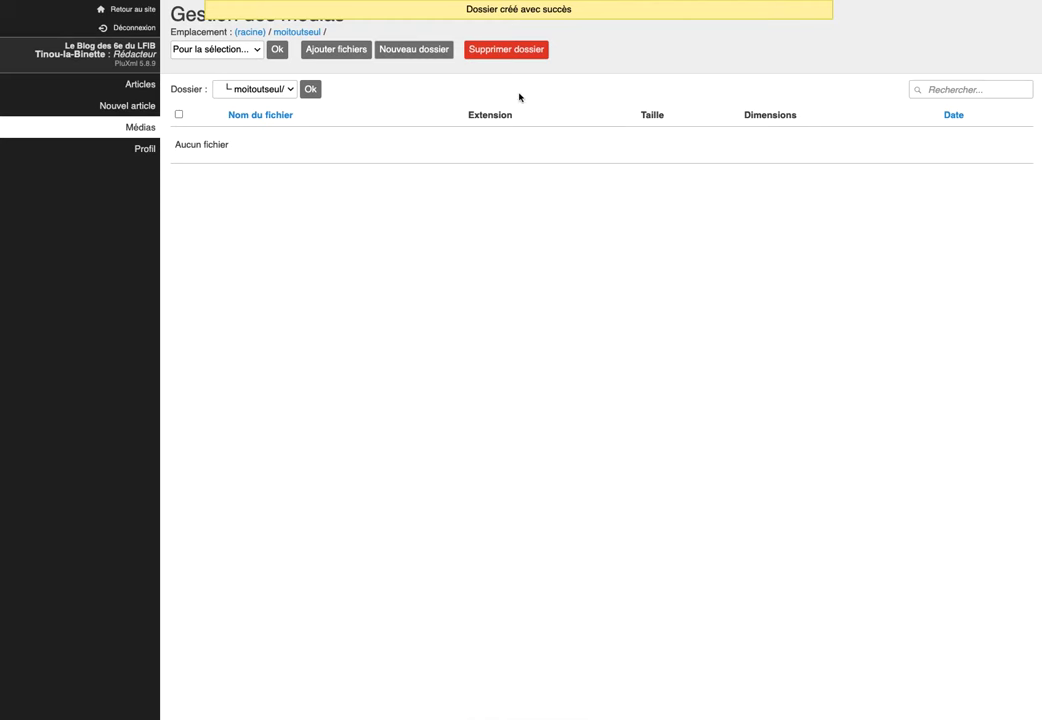
- Switch the media manager back to the racine folder
{"action": "left_click", "coordinate": [290, 90]}
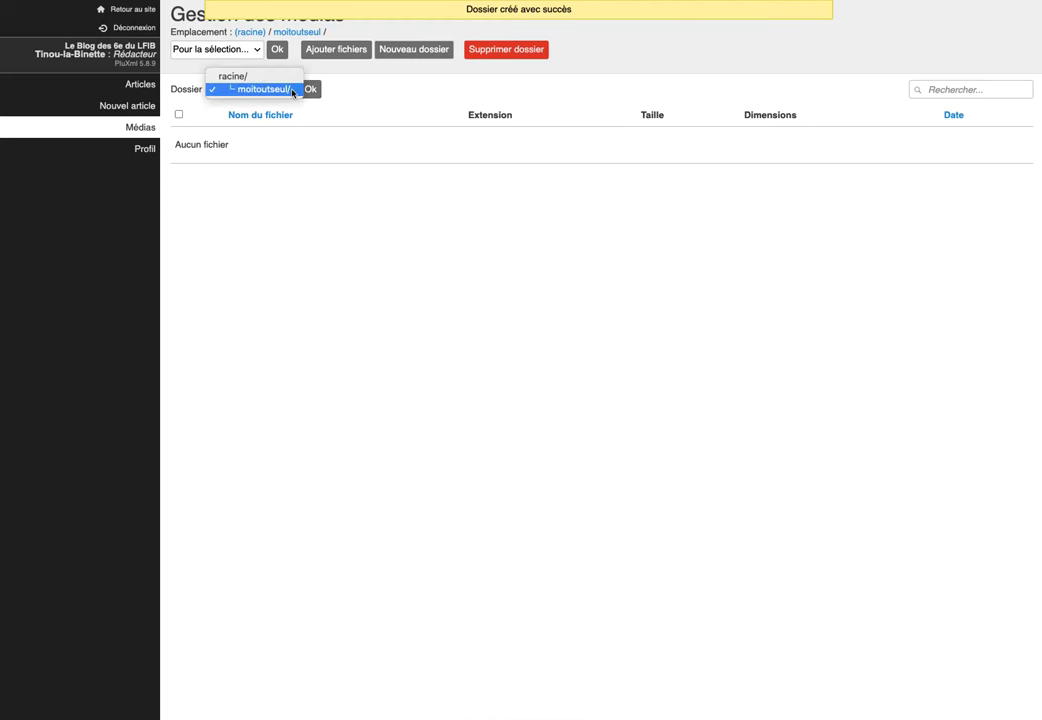
{"action": "left_click", "coordinate": [258, 78]}
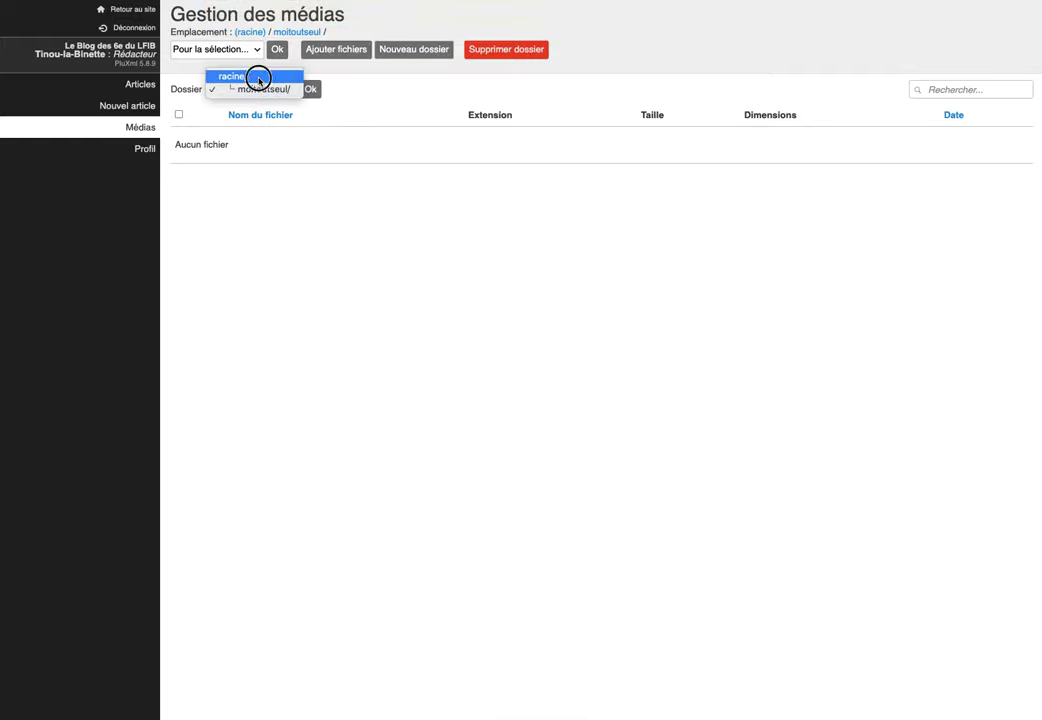
{"action": "left_click", "coordinate": [307, 93]}
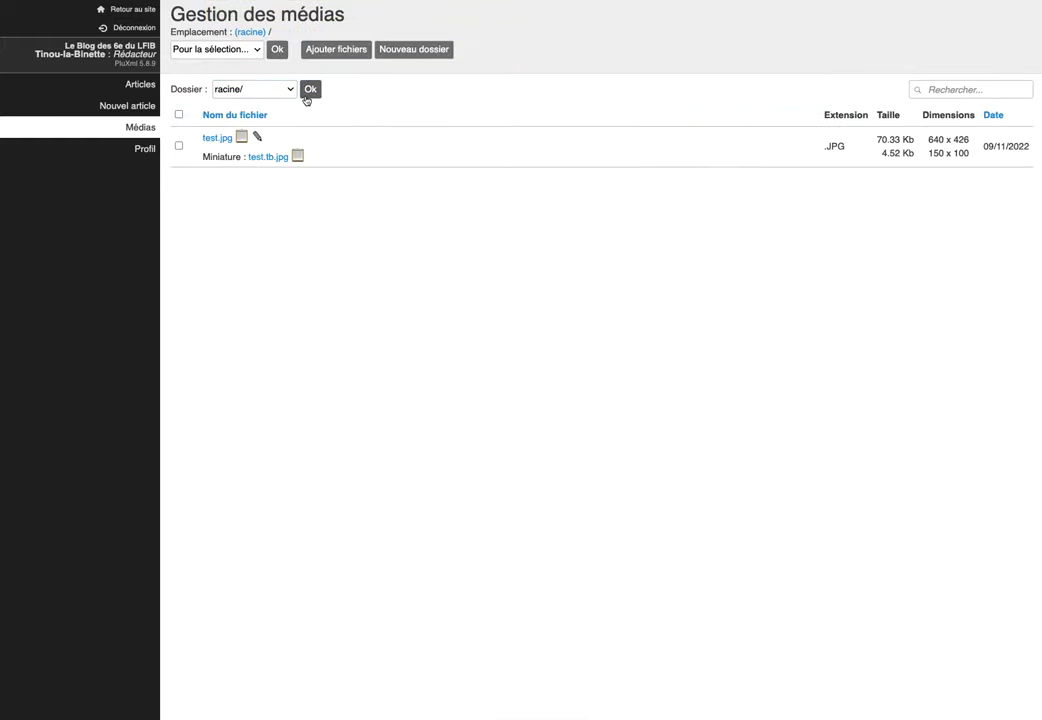
- Try to move test.jpg from the racine folder into the moitoutseul folder
{"action": "left_click", "coordinate": [179, 147]}
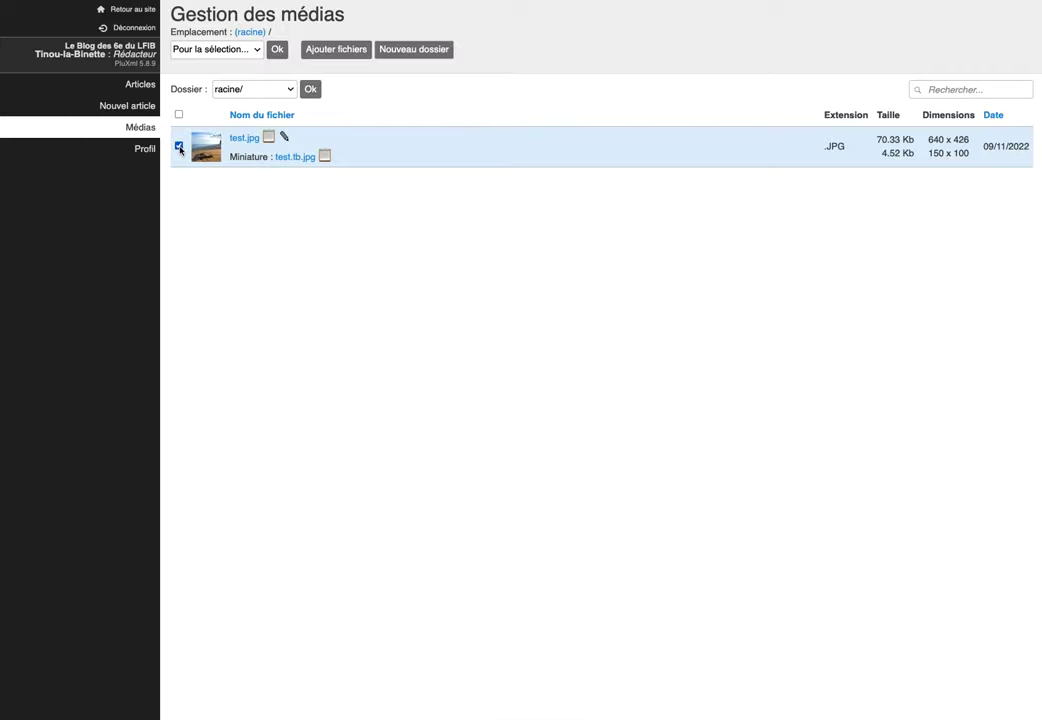
{"action": "left_click", "coordinate": [218, 51]}
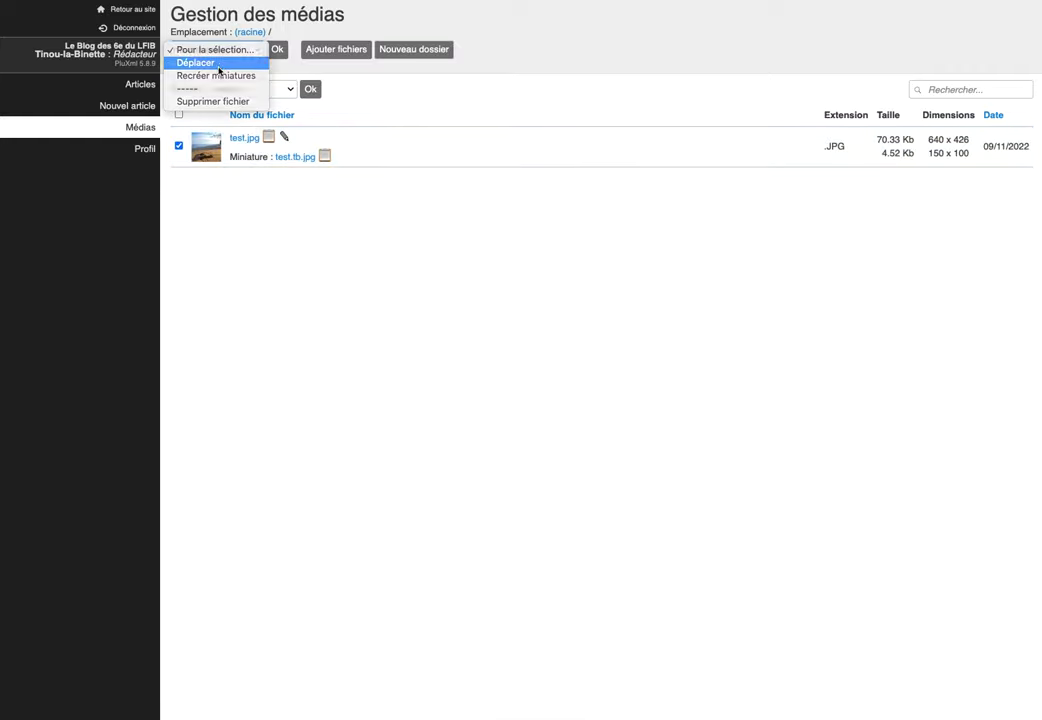
{"action": "left_click", "coordinate": [219, 70]}
{"action": "left_click", "coordinate": [280, 91]}
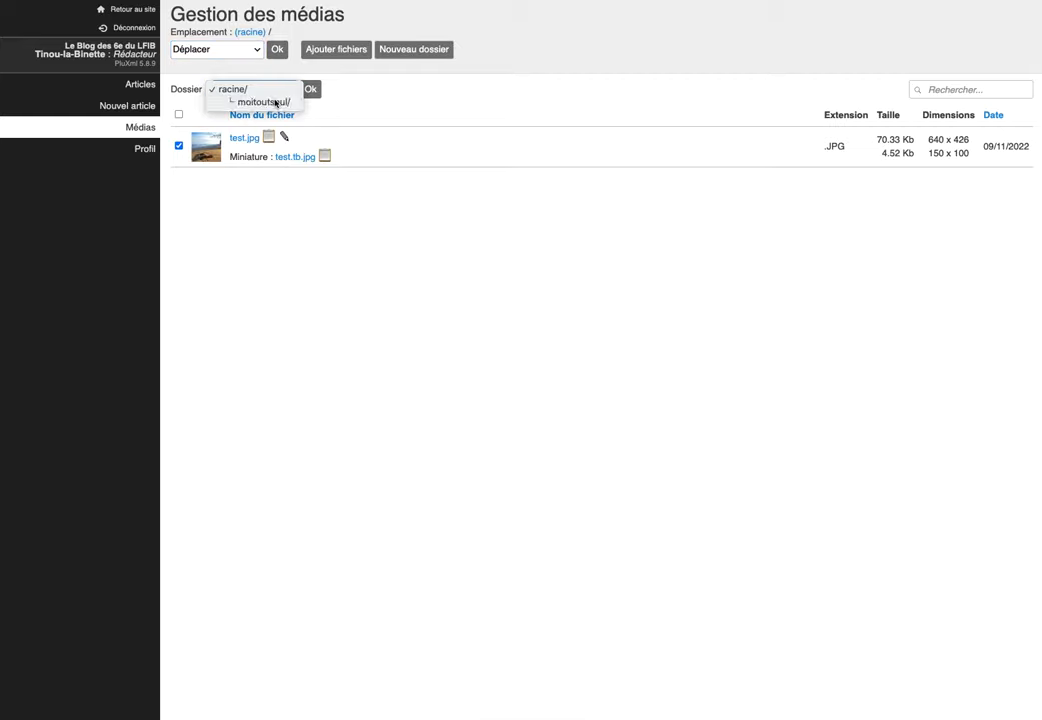
{"action": "left_click", "coordinate": [275, 102]}
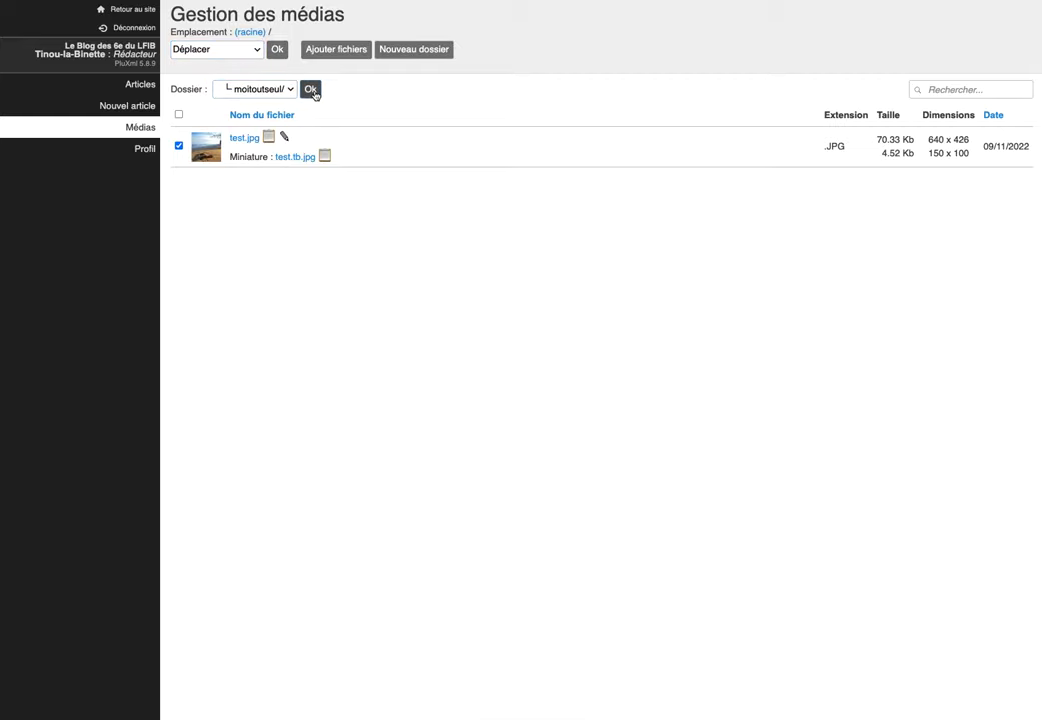
{"action": "left_click", "coordinate": [311, 90]}
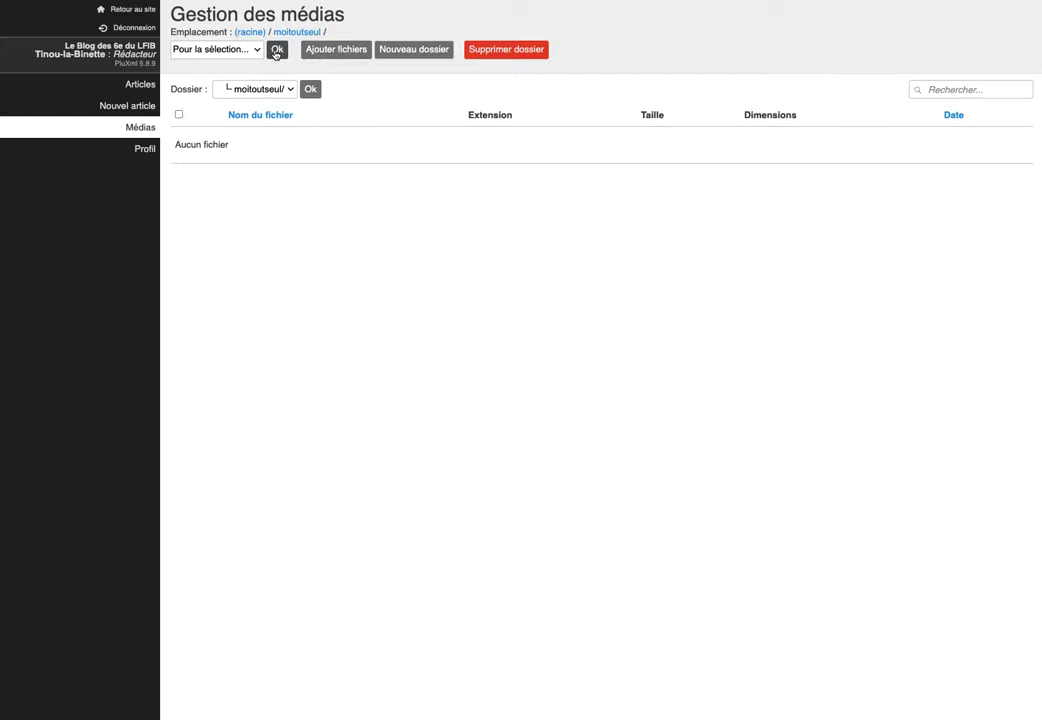
{"action": "left_click", "coordinate": [276, 53]}
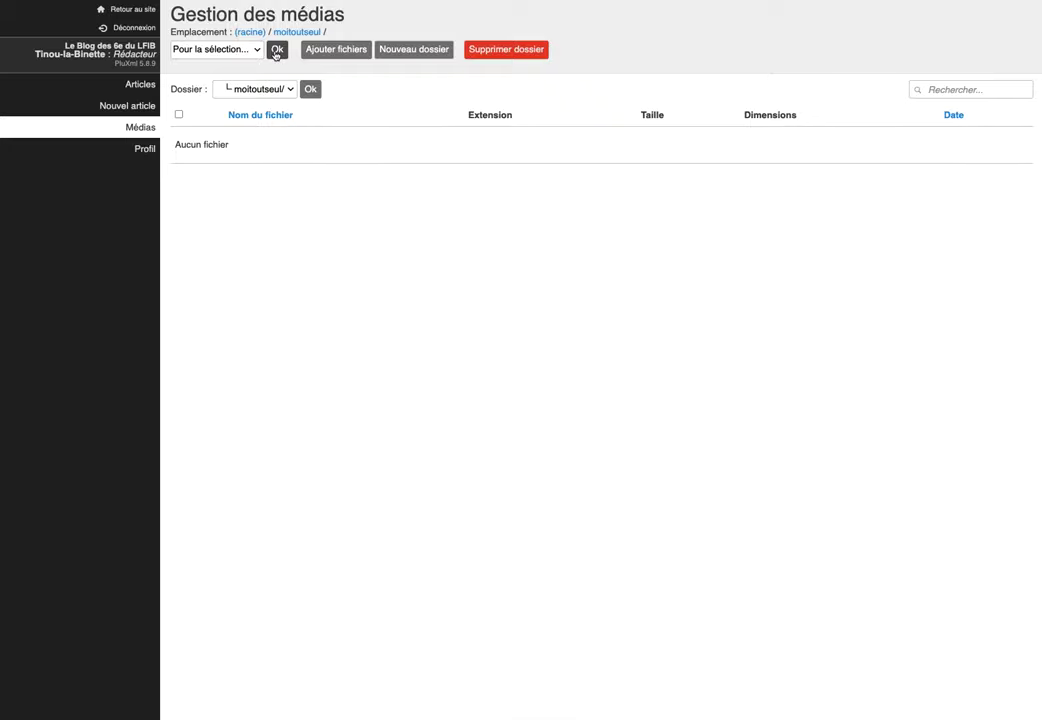
{"action": "left_click", "coordinate": [309, 92]}
- Return from the moitoutseul folder to the racine folder's file list
{"action": "left_click", "coordinate": [252, 50]}
{"action": "left_click", "coordinate": [285, 90]}
{"action": "left_click", "coordinate": [256, 74]}
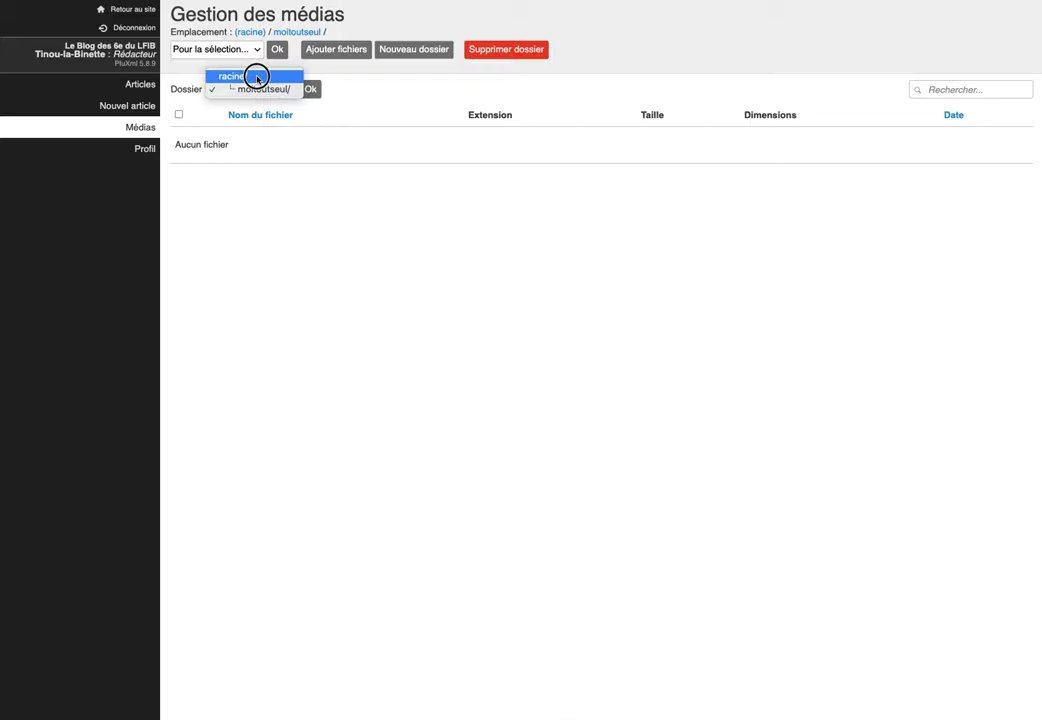
{"action": "left_click", "coordinate": [310, 90]}
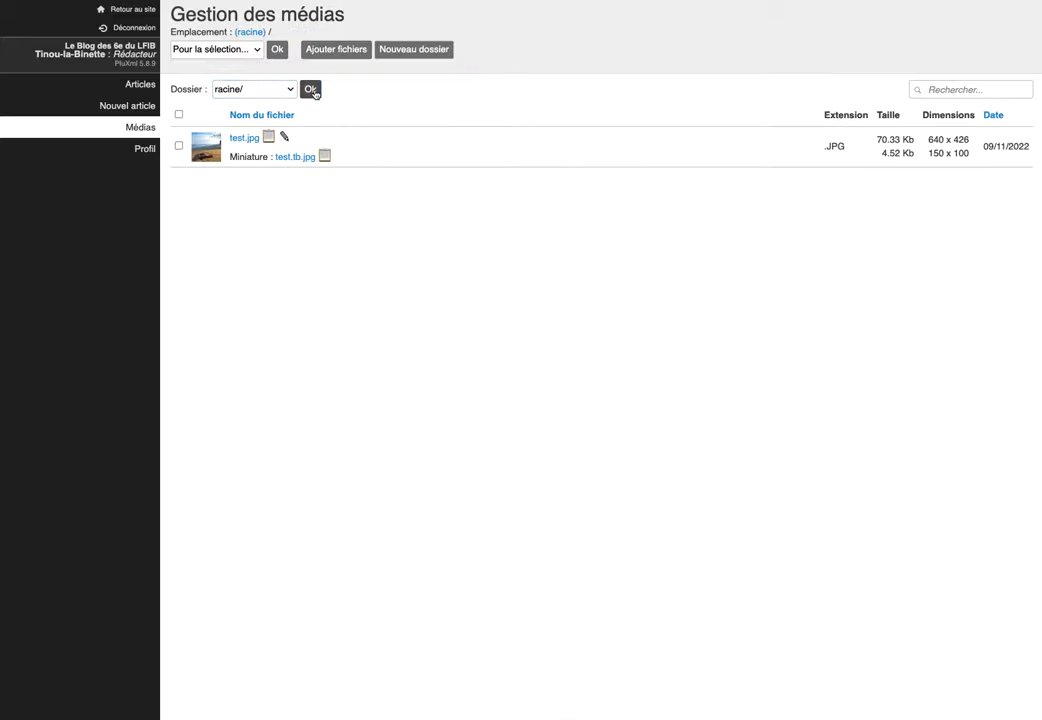